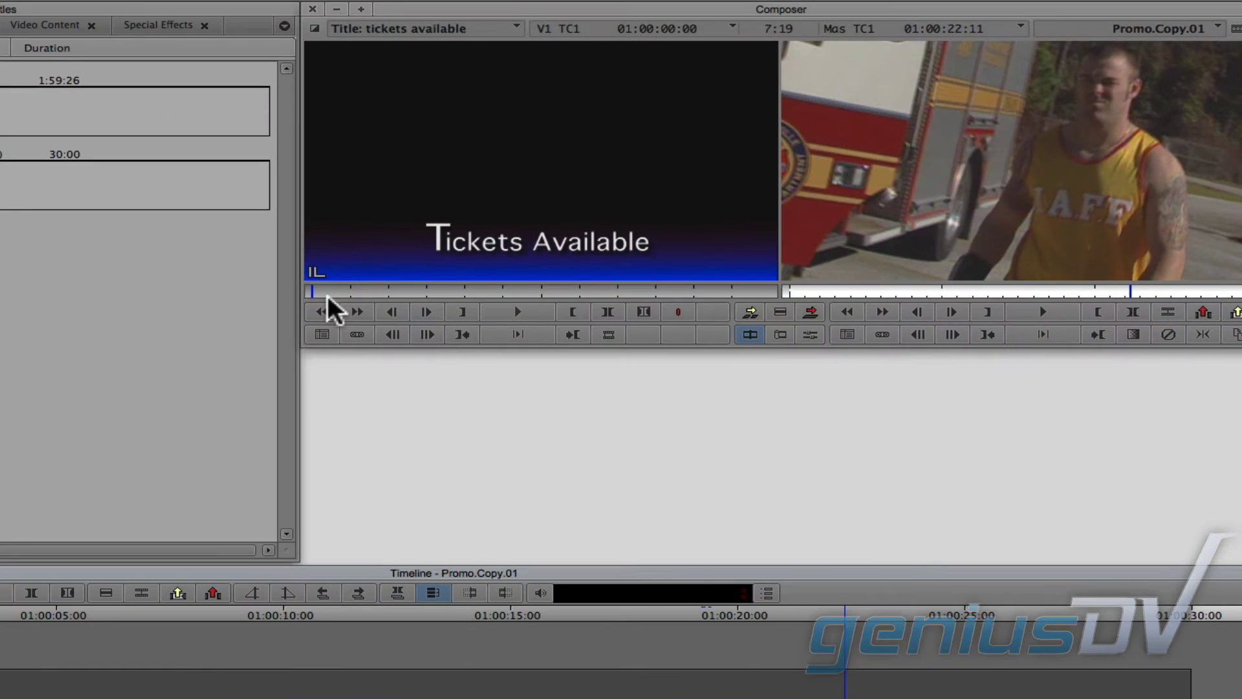
Preview the title clip, then patch its source video to record V2 with V1 deselected.
drag(314, 291, 541, 284)
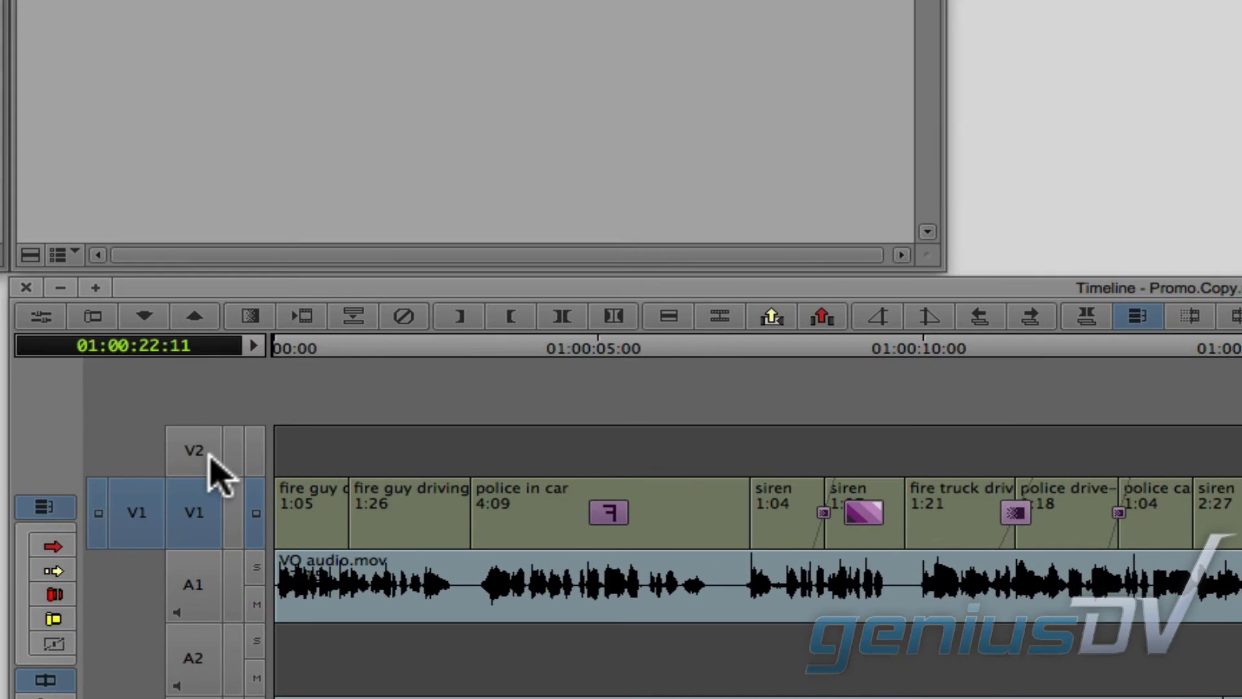
click(215, 463)
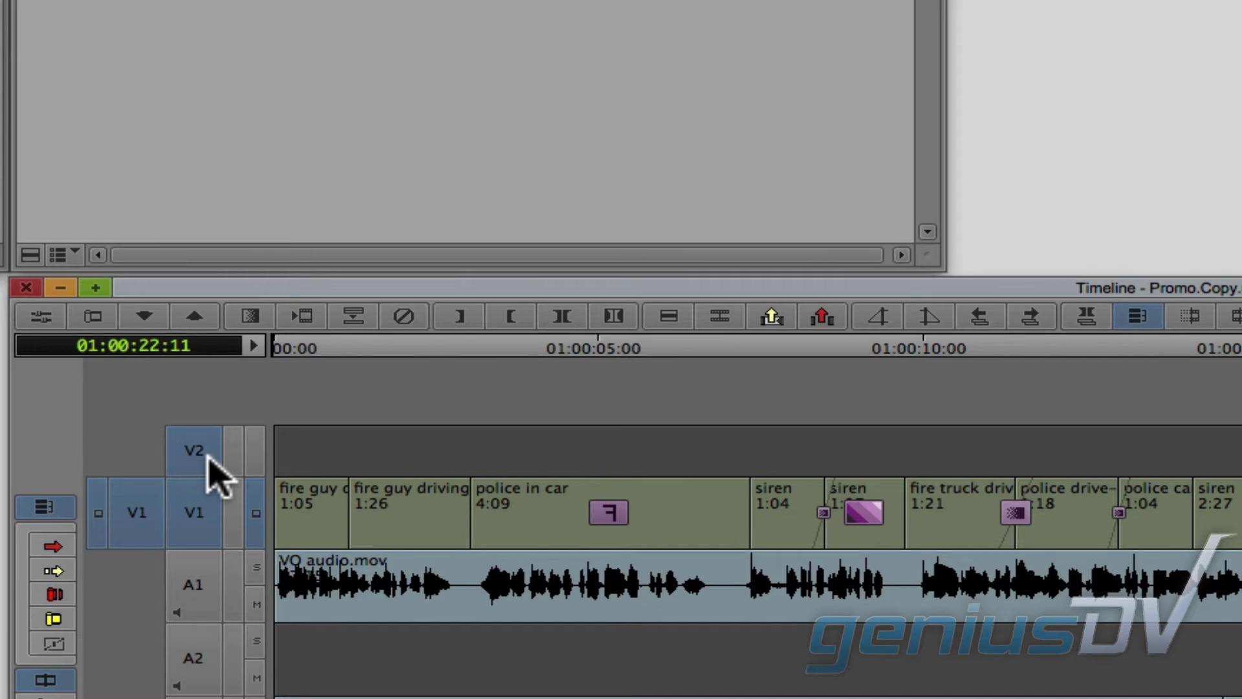
click(216, 511)
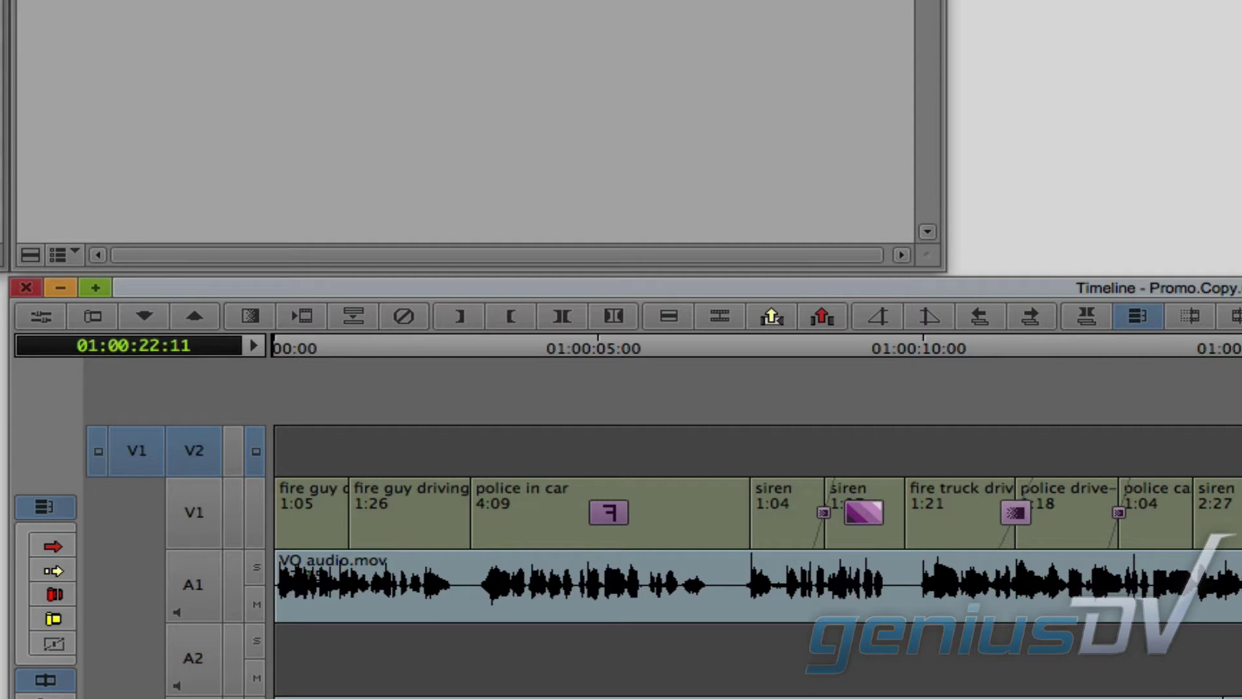
drag(137, 450, 202, 452)
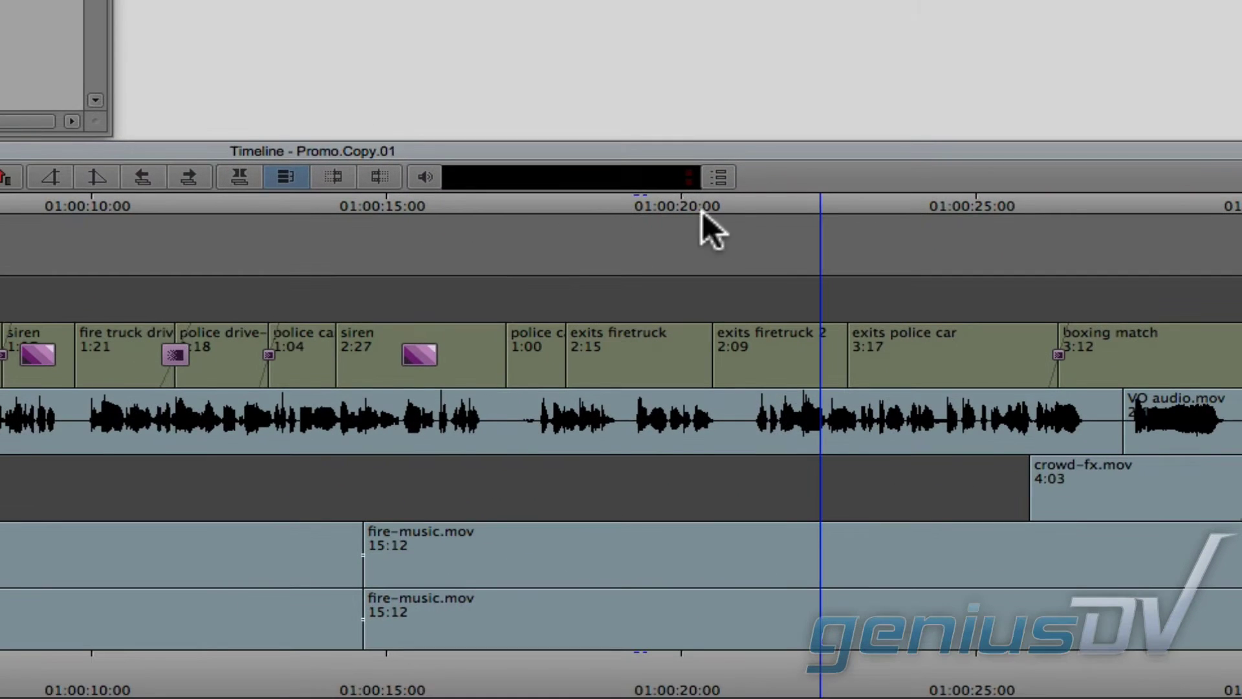
Mark In and Out points near the sequence end and overwrite the tickets available title onto V2.
click(799, 206)
key(i)
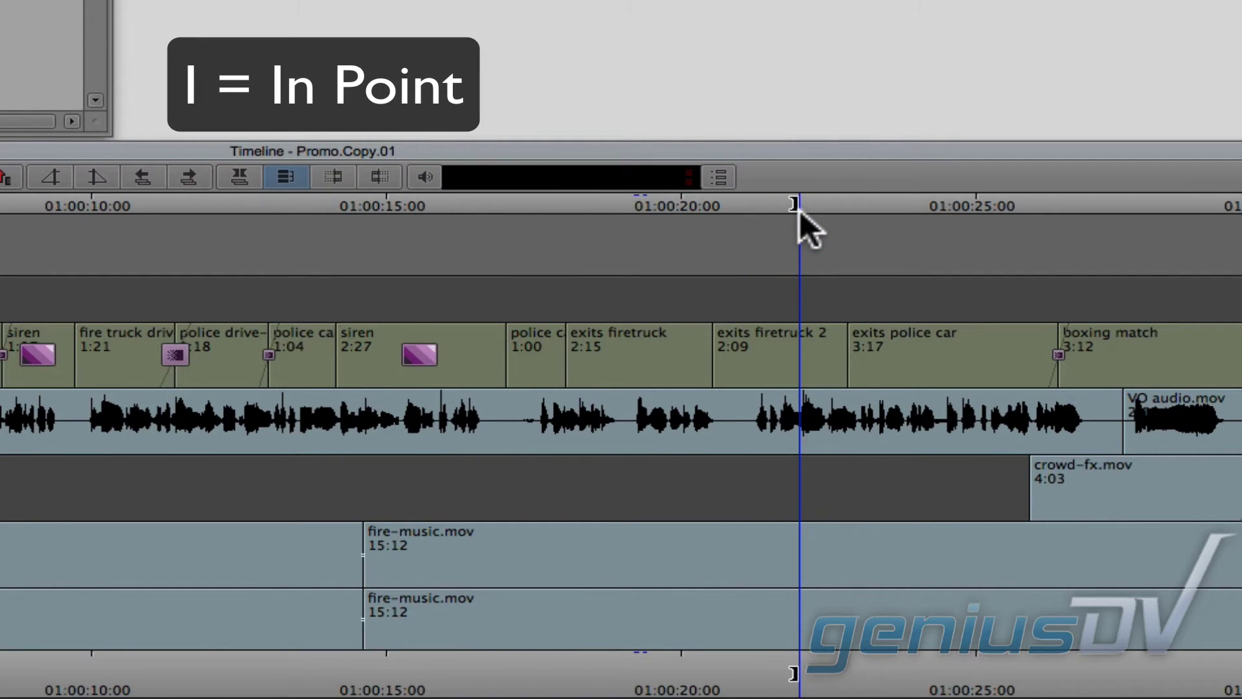
click(885, 206)
drag(923, 206, 1004, 207)
key(o)
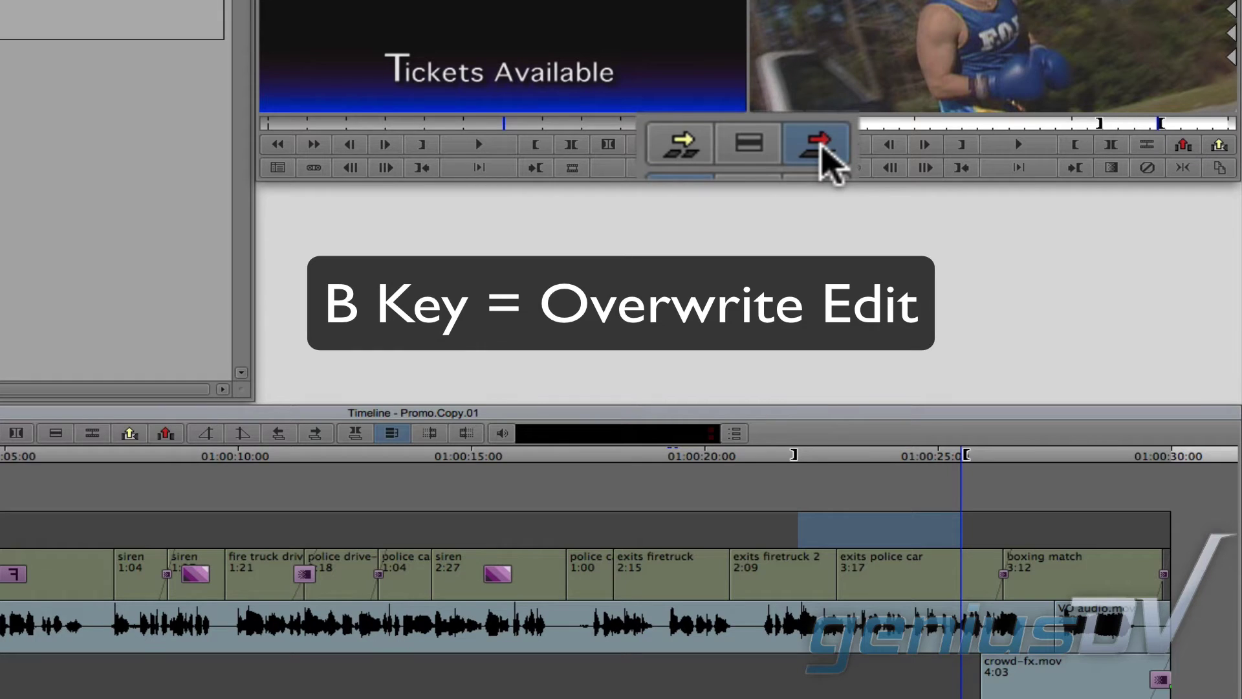
click(780, 150)
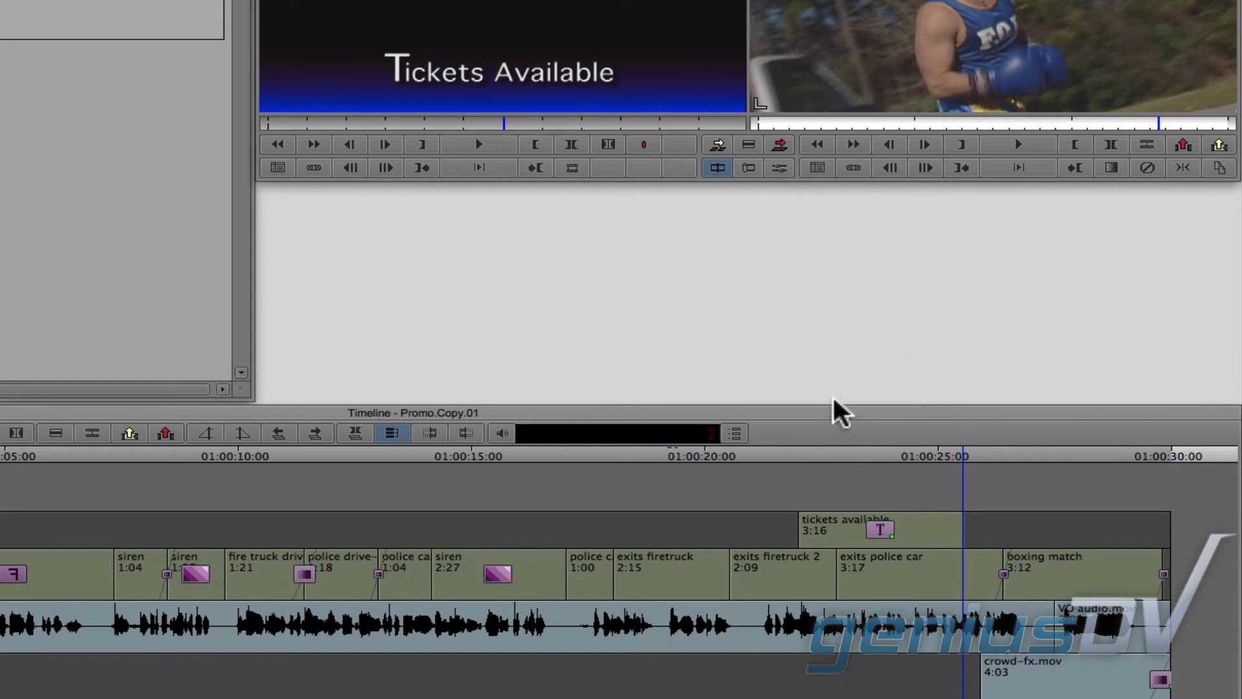
Trim the title's head 25 frames earlier, lengthening it from 3:16 to 4:11.
click(849, 457)
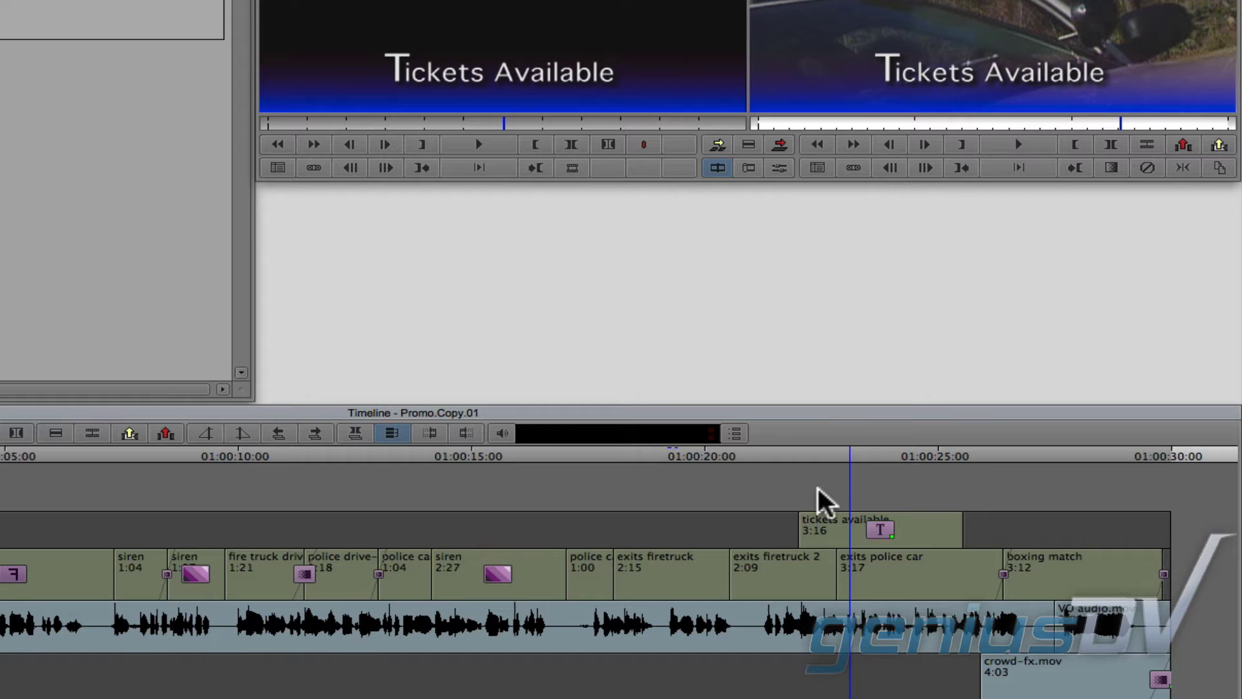
mouse_move(817, 493)
mouse_down()
mouse_move(787, 566)
mouse_move(750, 554)
mouse_move(745, 537)
mouse_up()
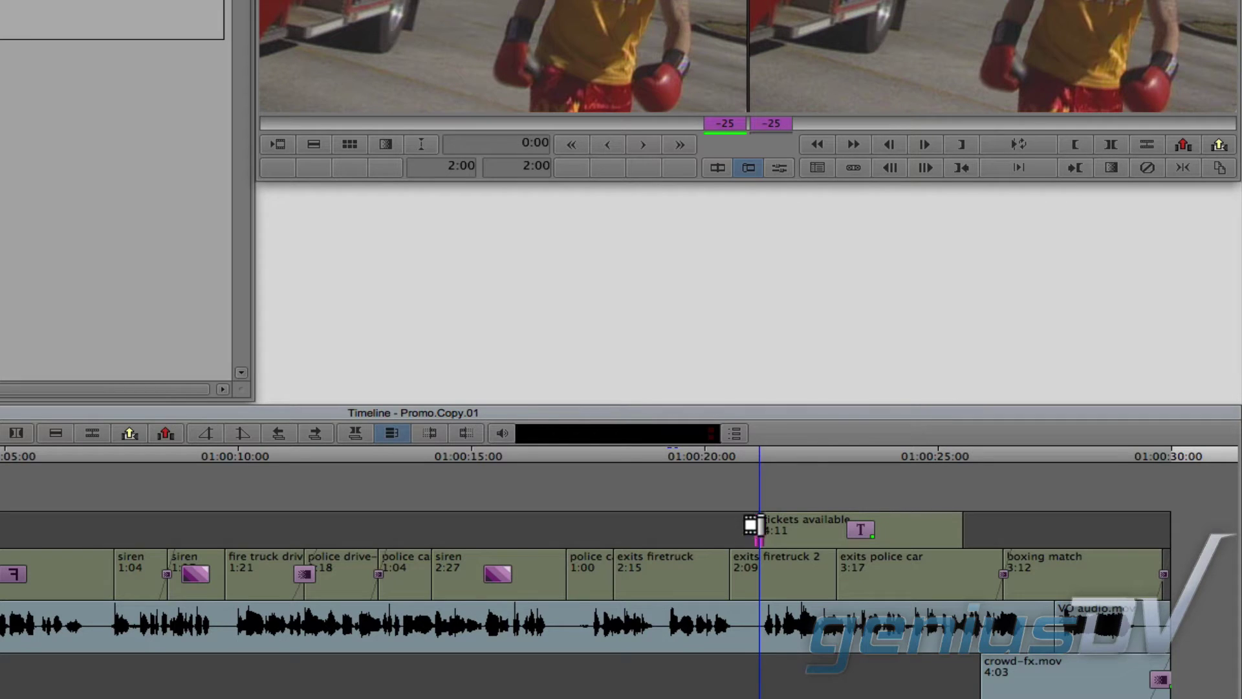
click(798, 454)
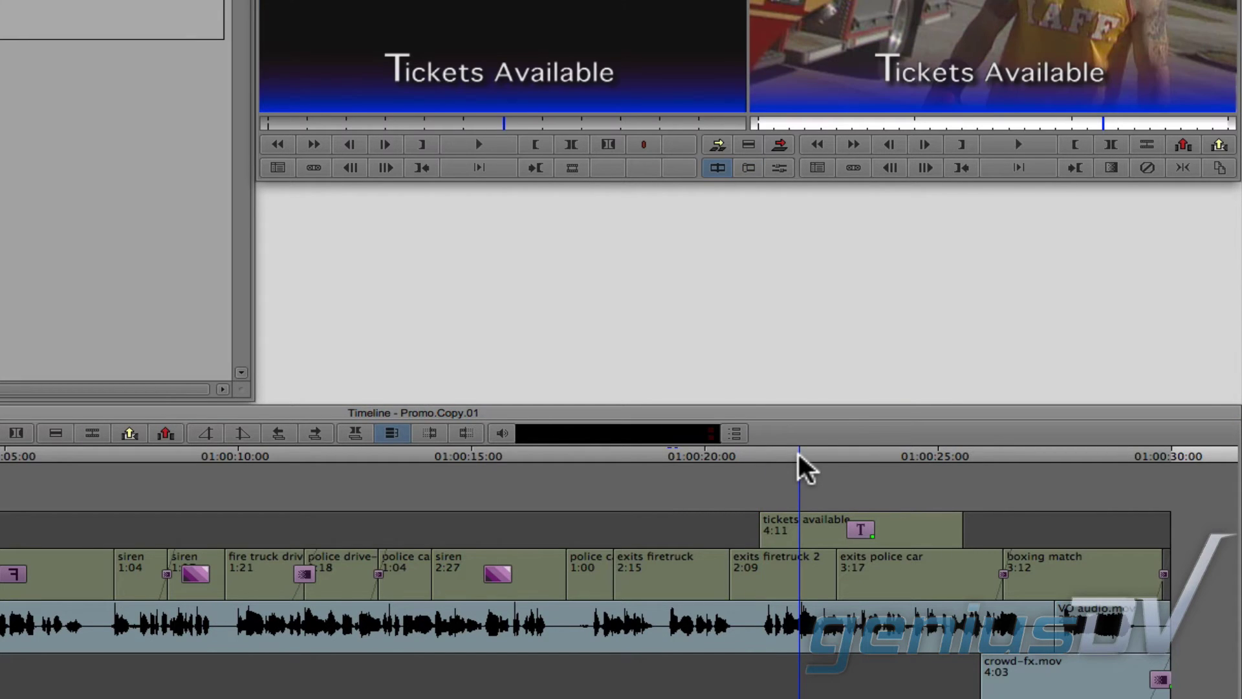
Add a 15-frame dissolve at the title's head and play back the fade-up.
click(1111, 168)
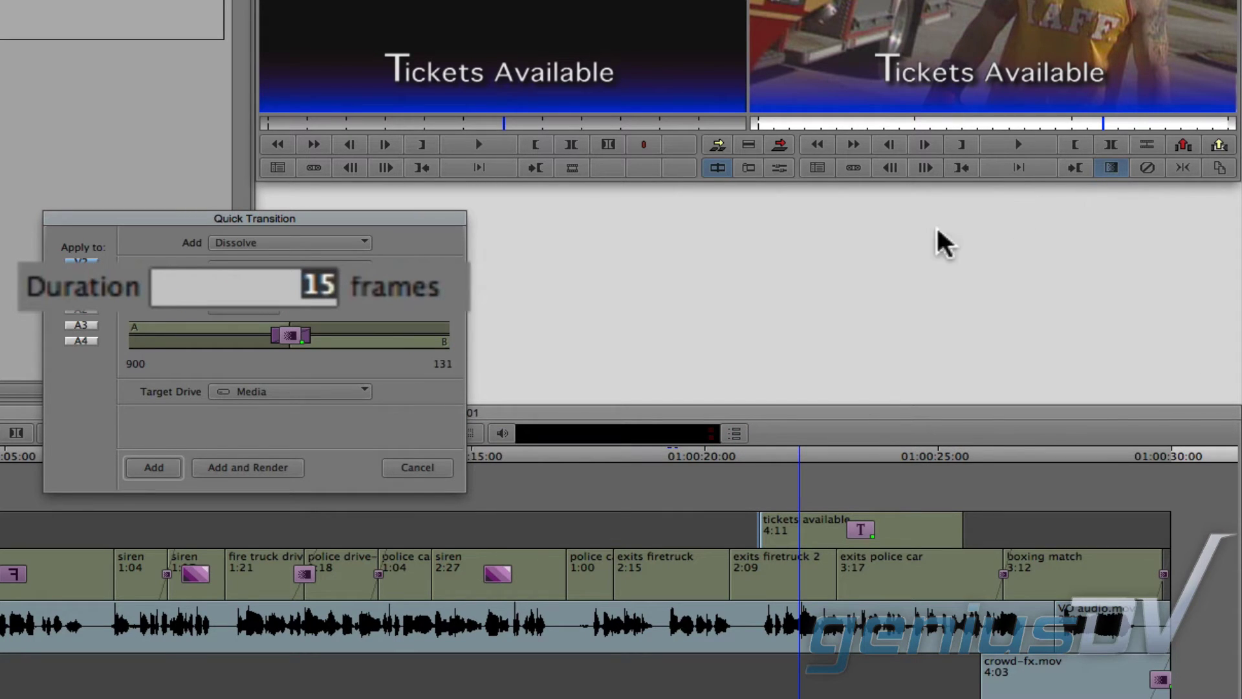
click(151, 471)
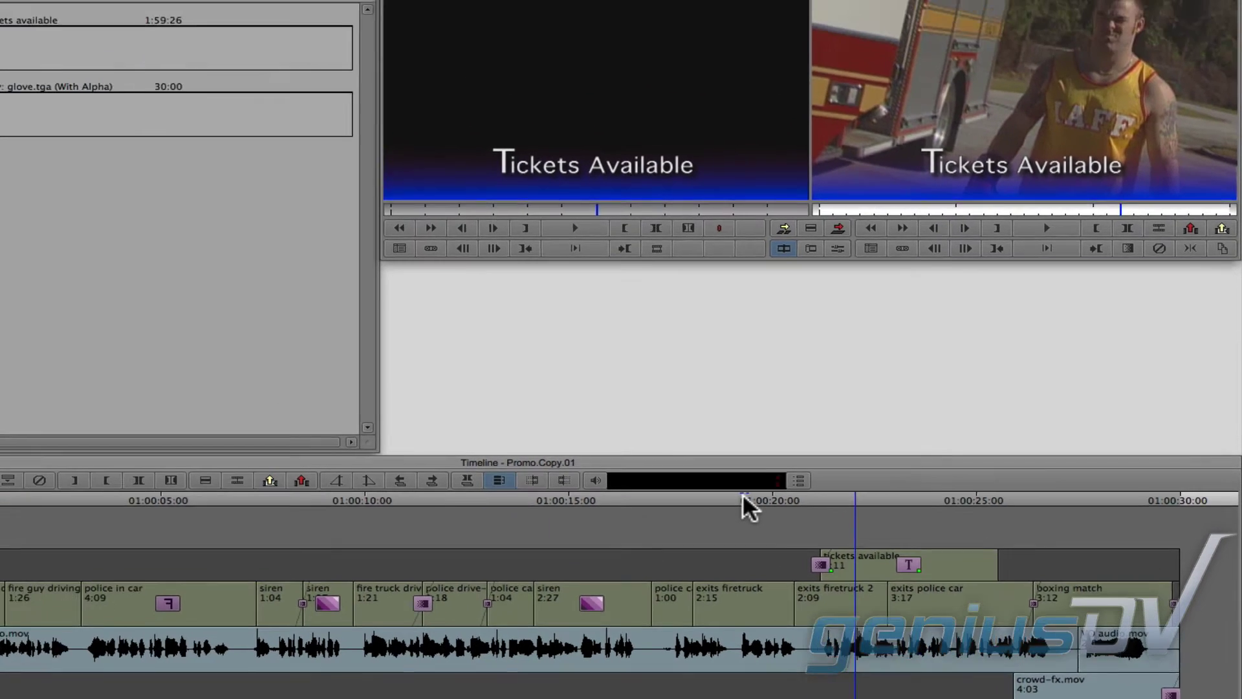
click(673, 451)
key(space)
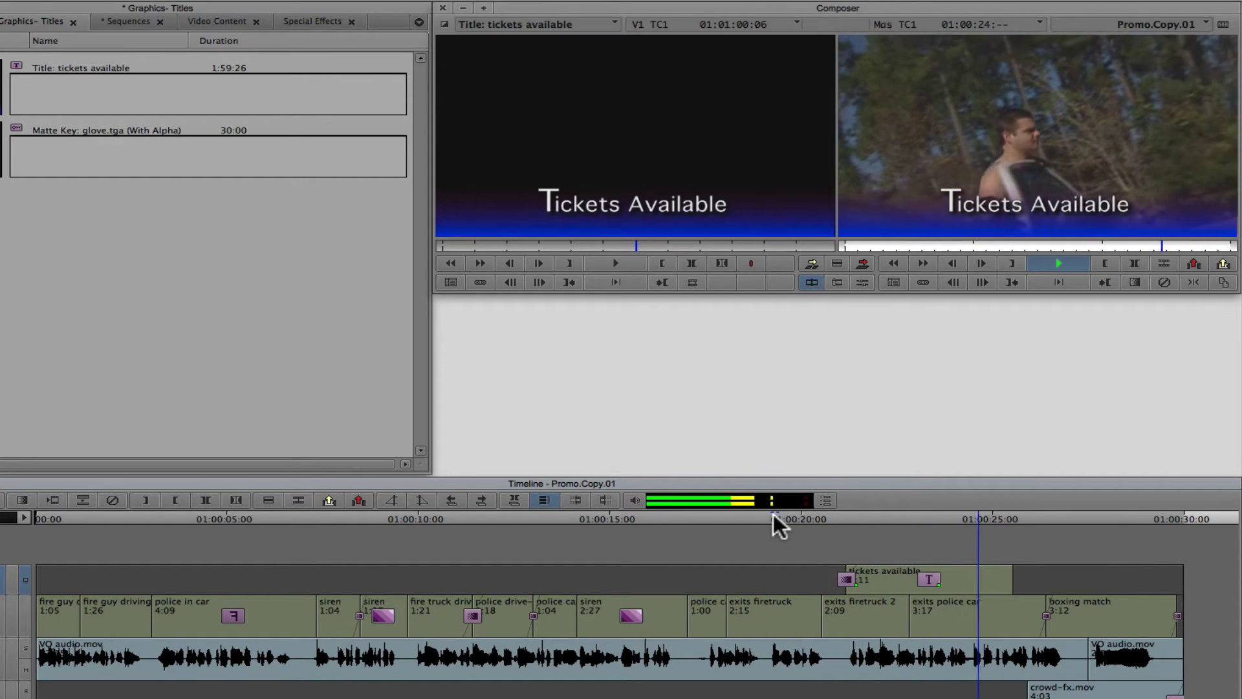
Stop playback and open the Effect Editor for the tickets available title.
key(space)
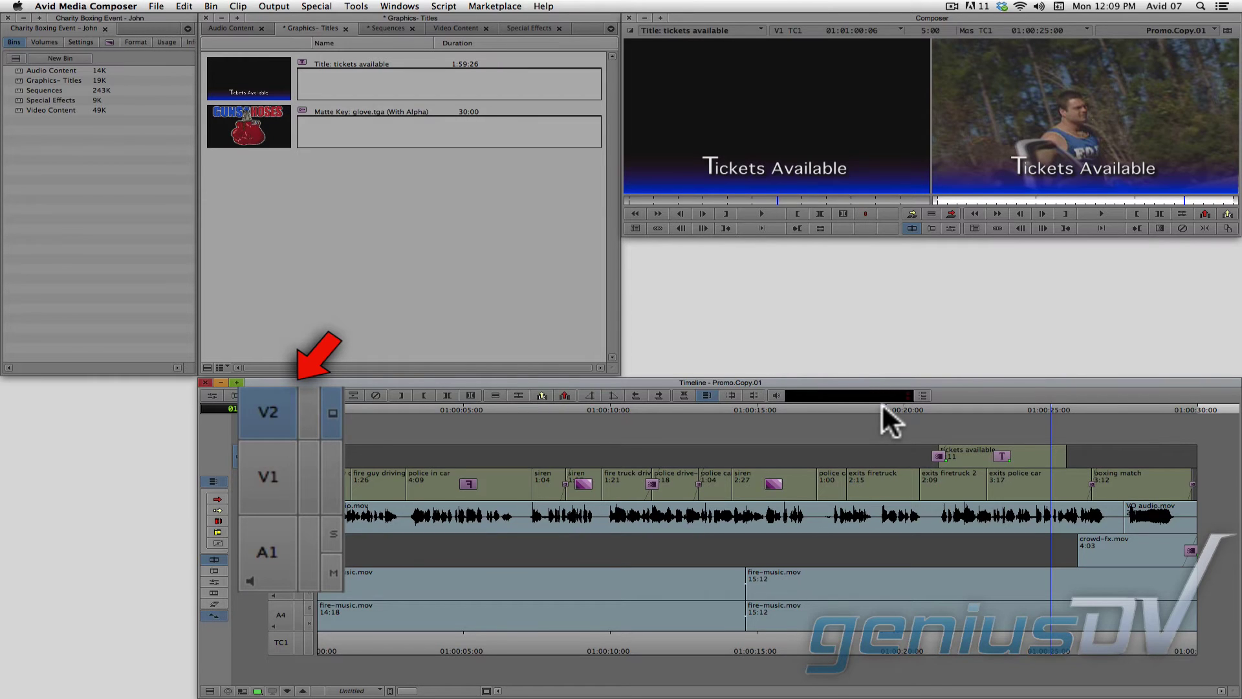
click(951, 230)
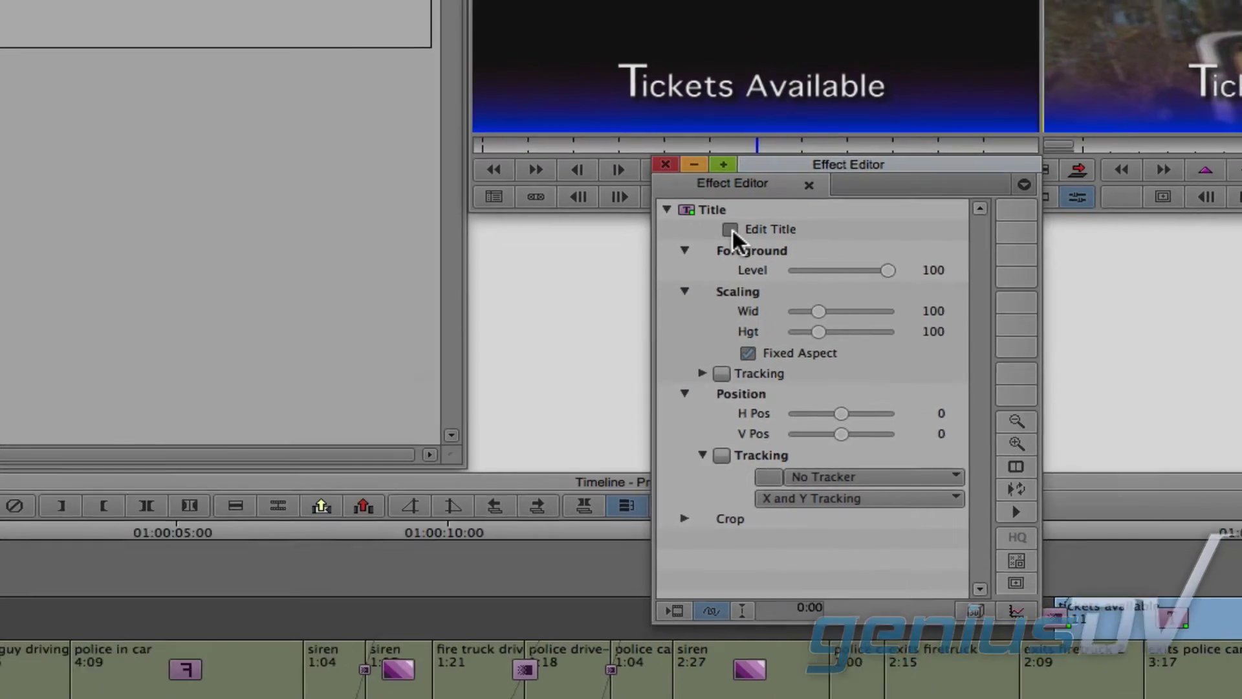
Change the title text to 'Tickets now Available' and make its fill red.
click(385, 211)
click(649, 462)
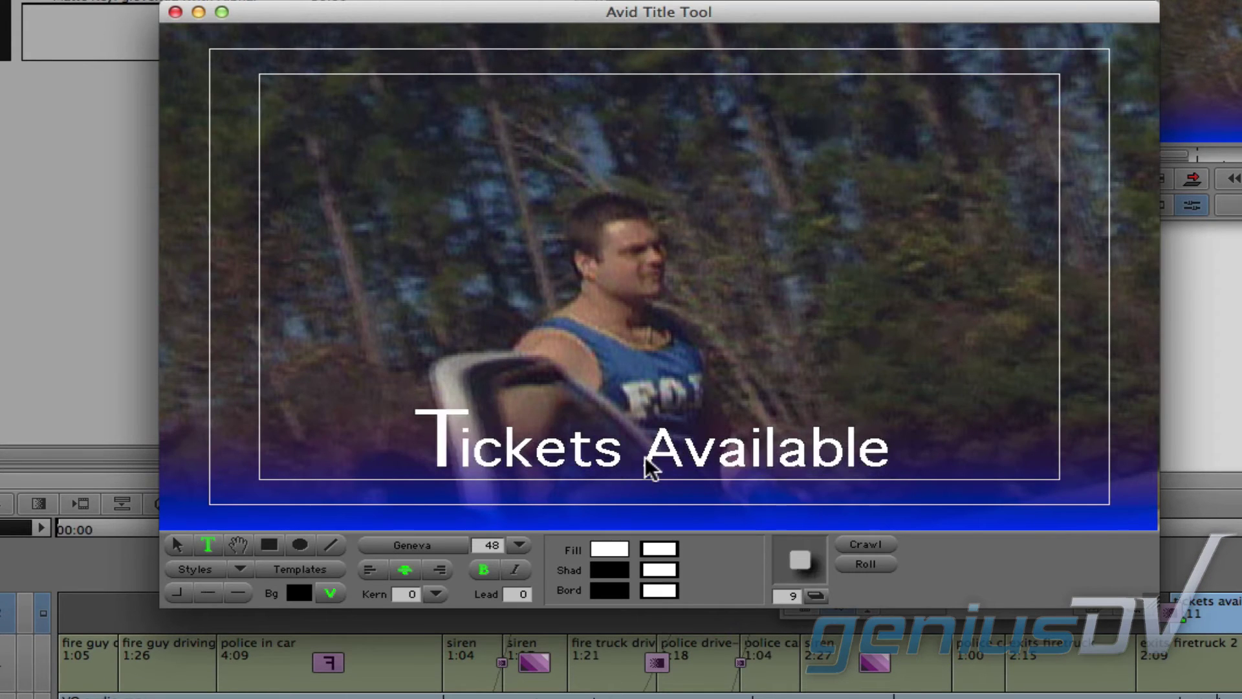
text(now)
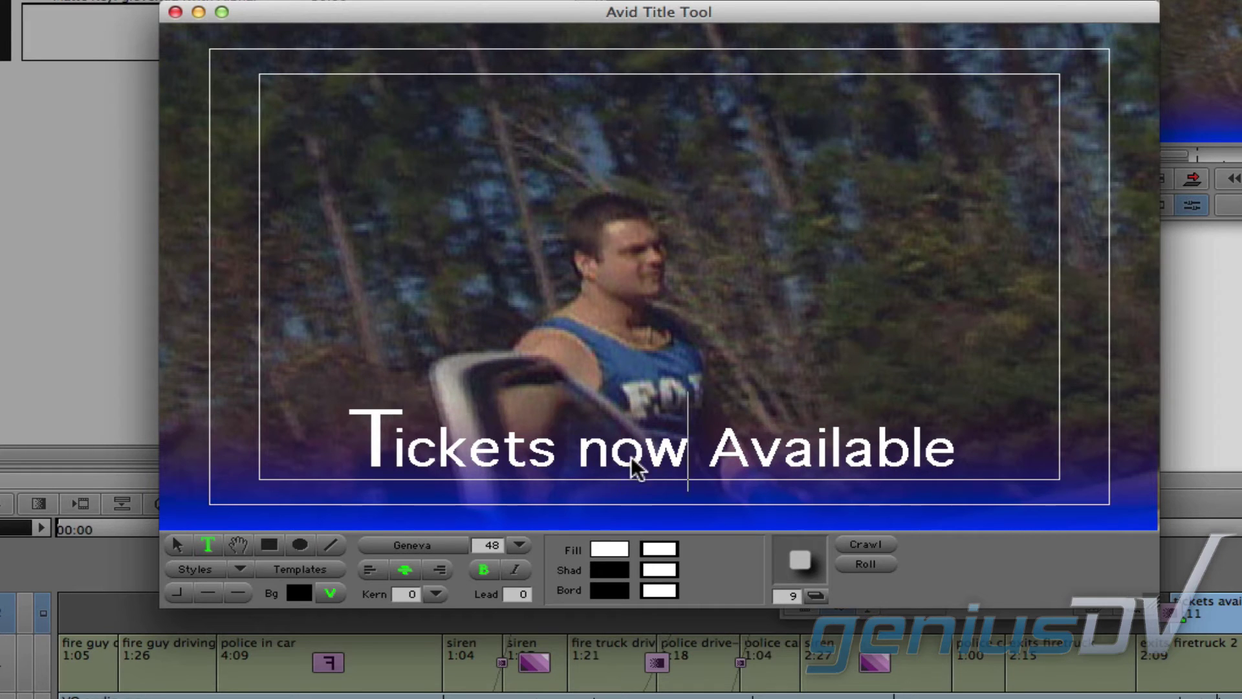
click(181, 545)
click(610, 549)
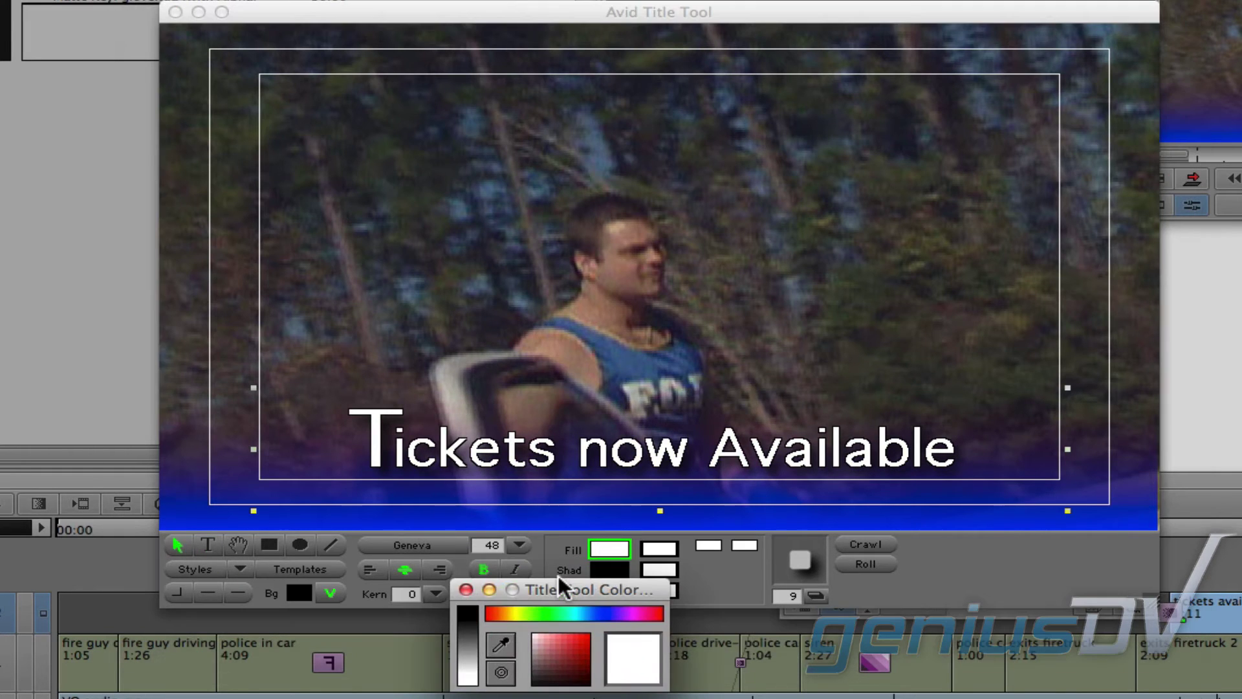
click(589, 650)
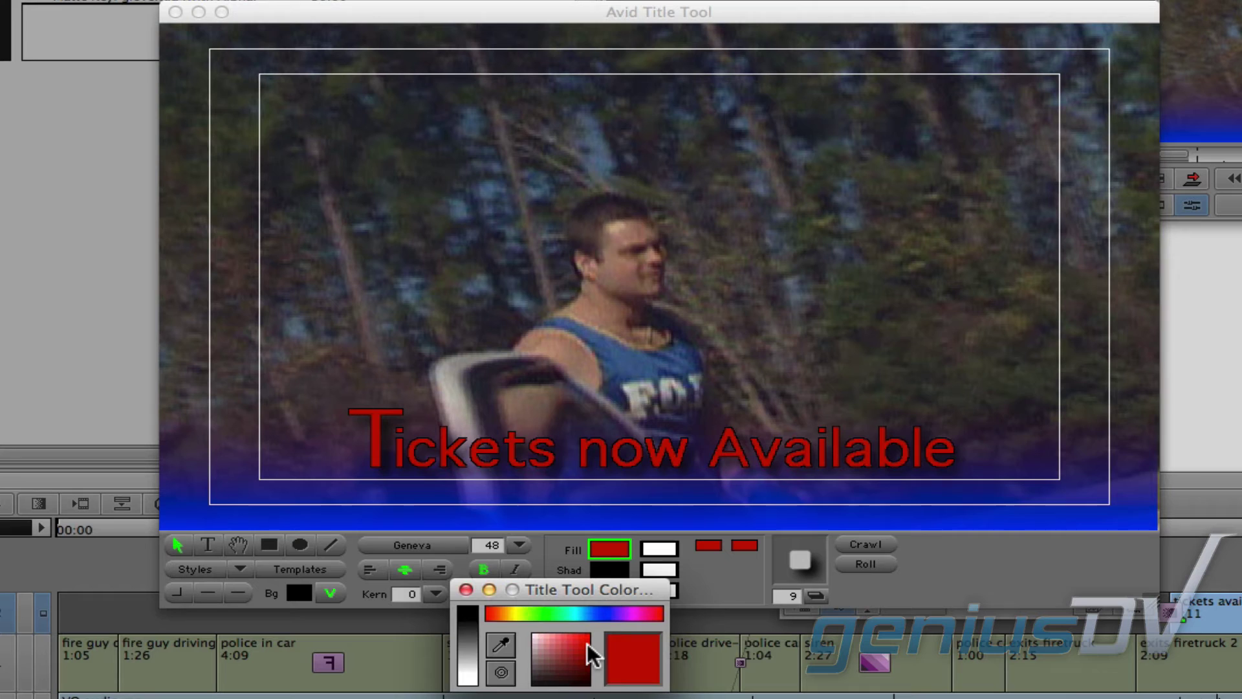
Save the title as a new copy and exit the Title Tool.
click(346, 14)
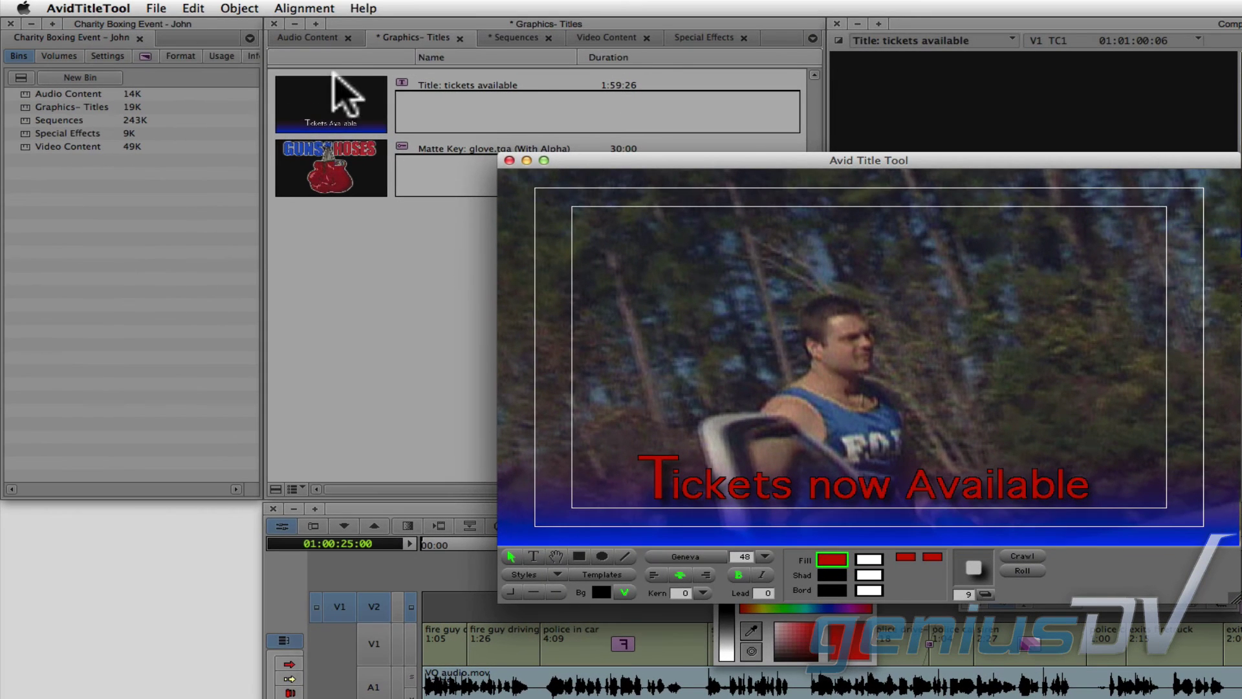
click(160, 10)
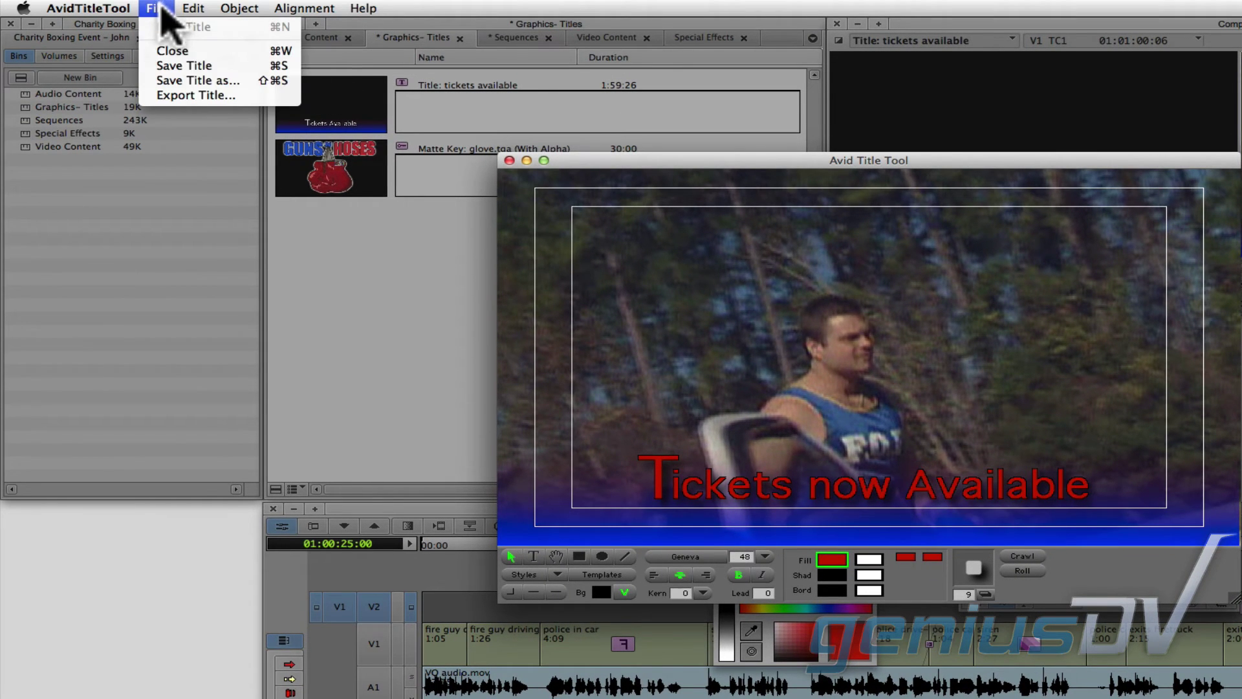
click(241, 80)
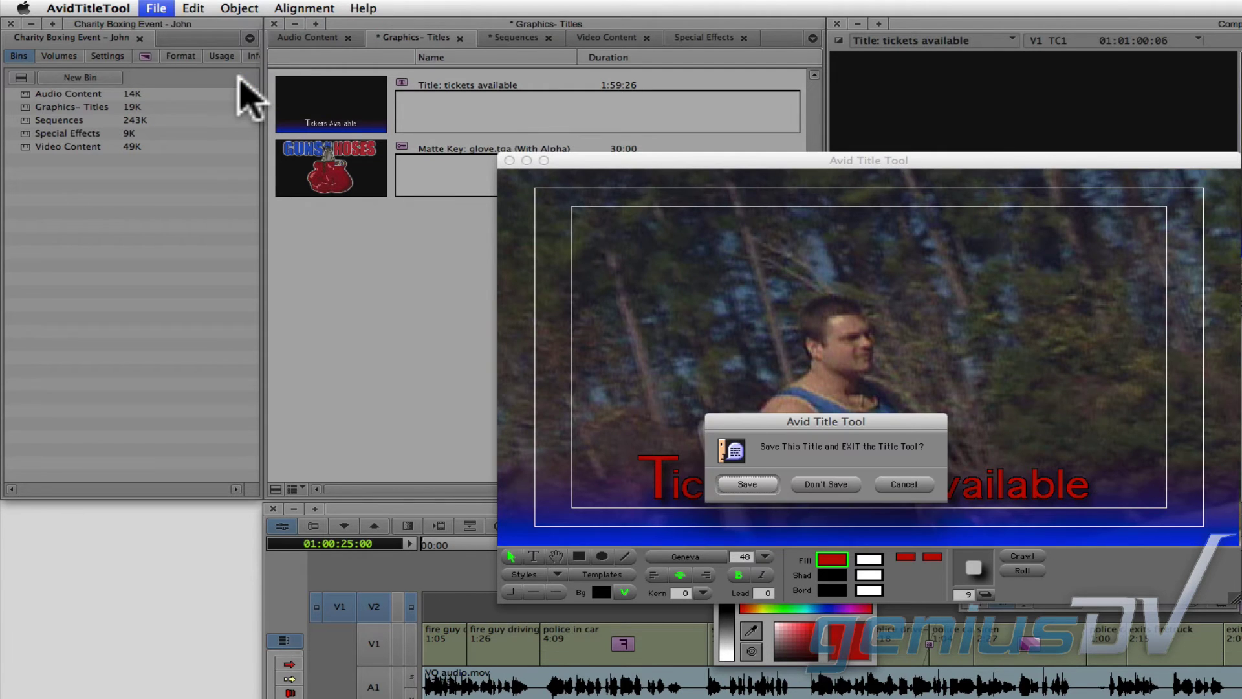
click(764, 486)
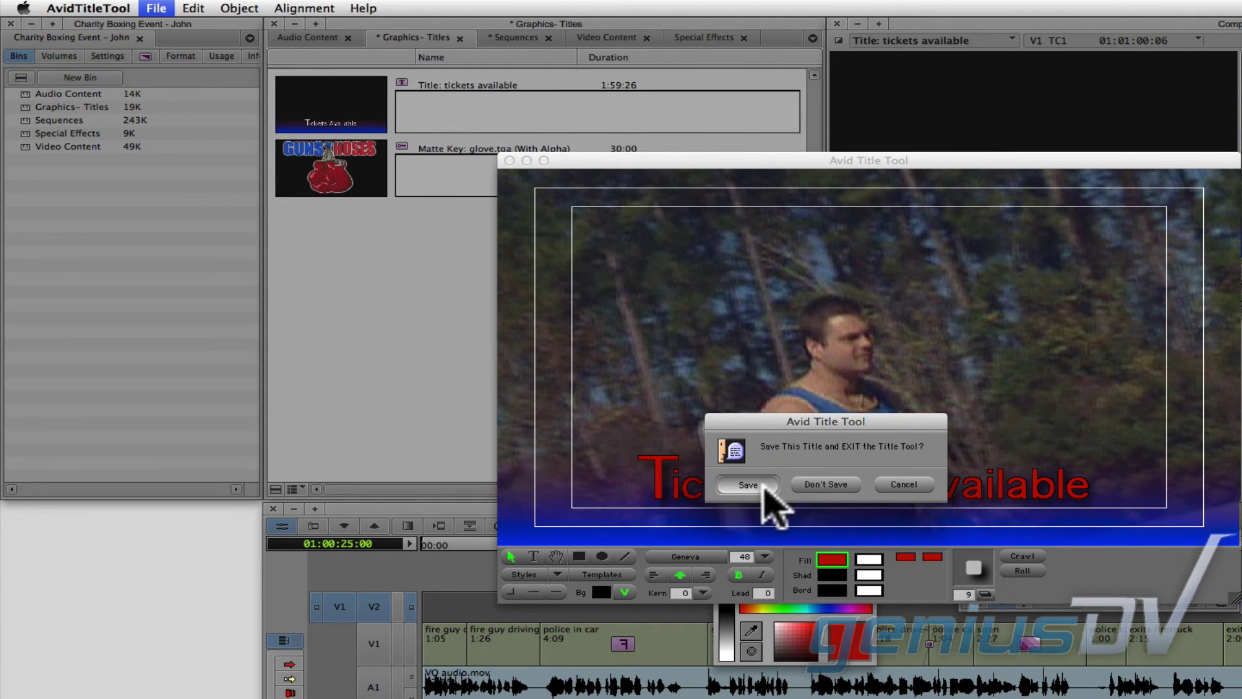
Save the red title as 'tickets available.01' into the Graphics- Titles bin.
click(840, 436)
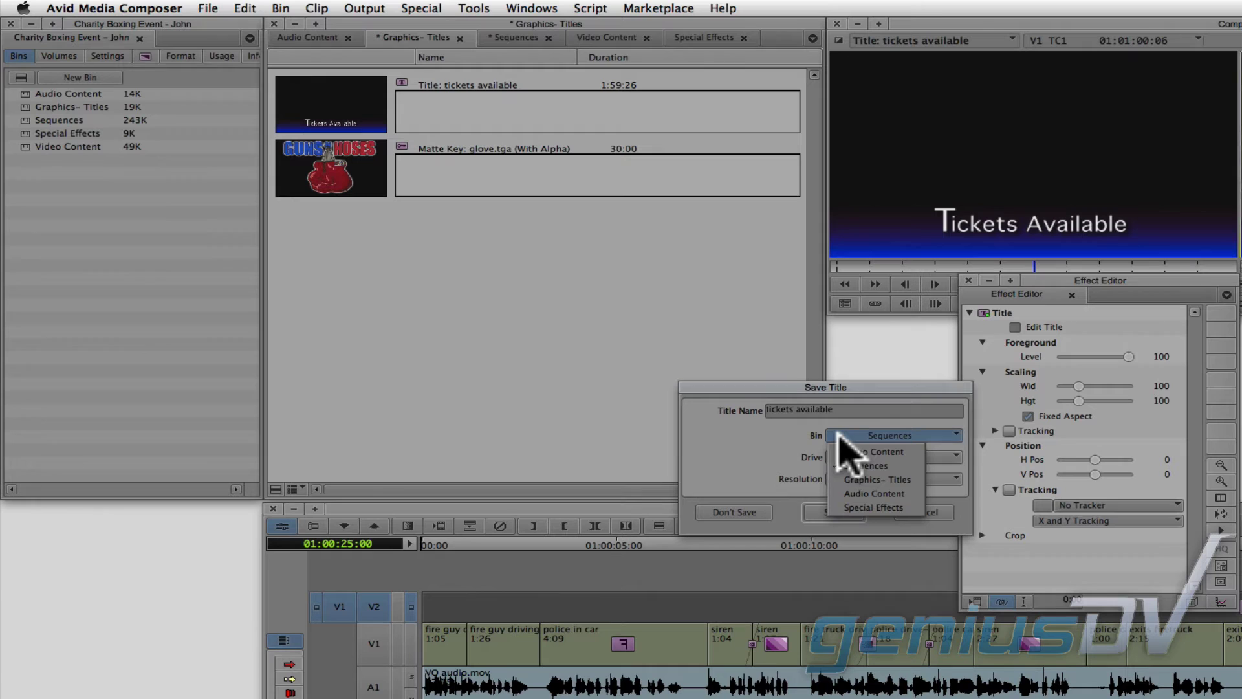
click(840, 479)
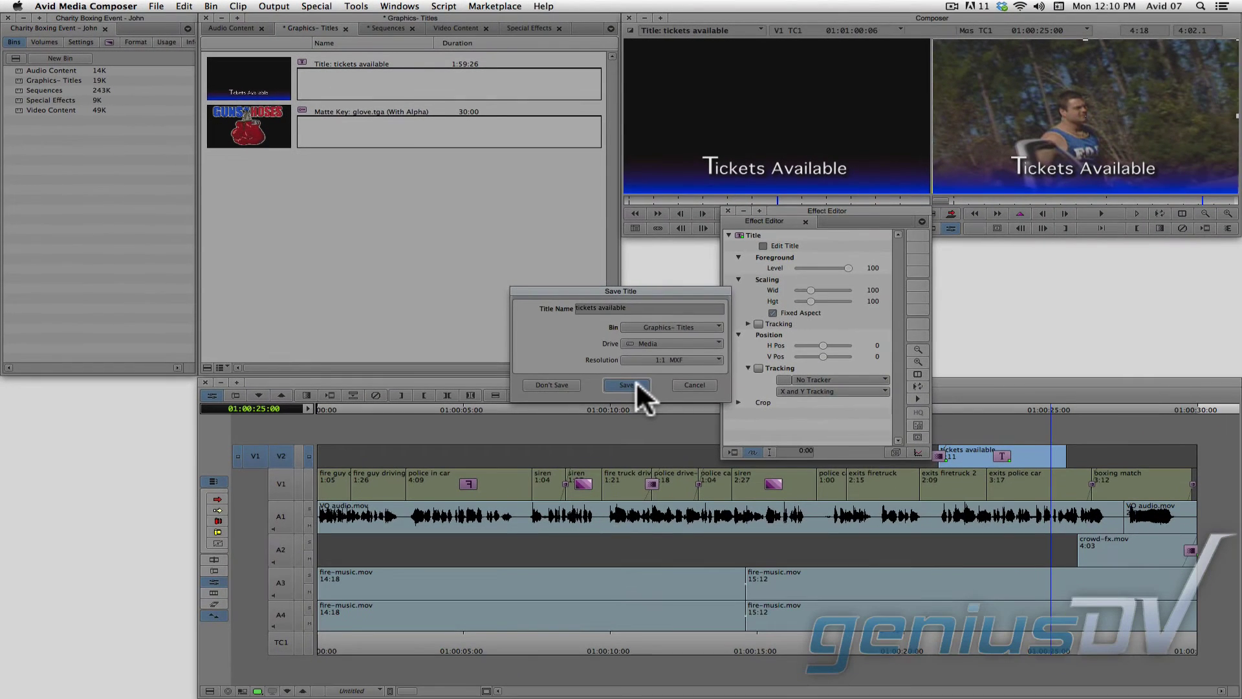
click(833, 512)
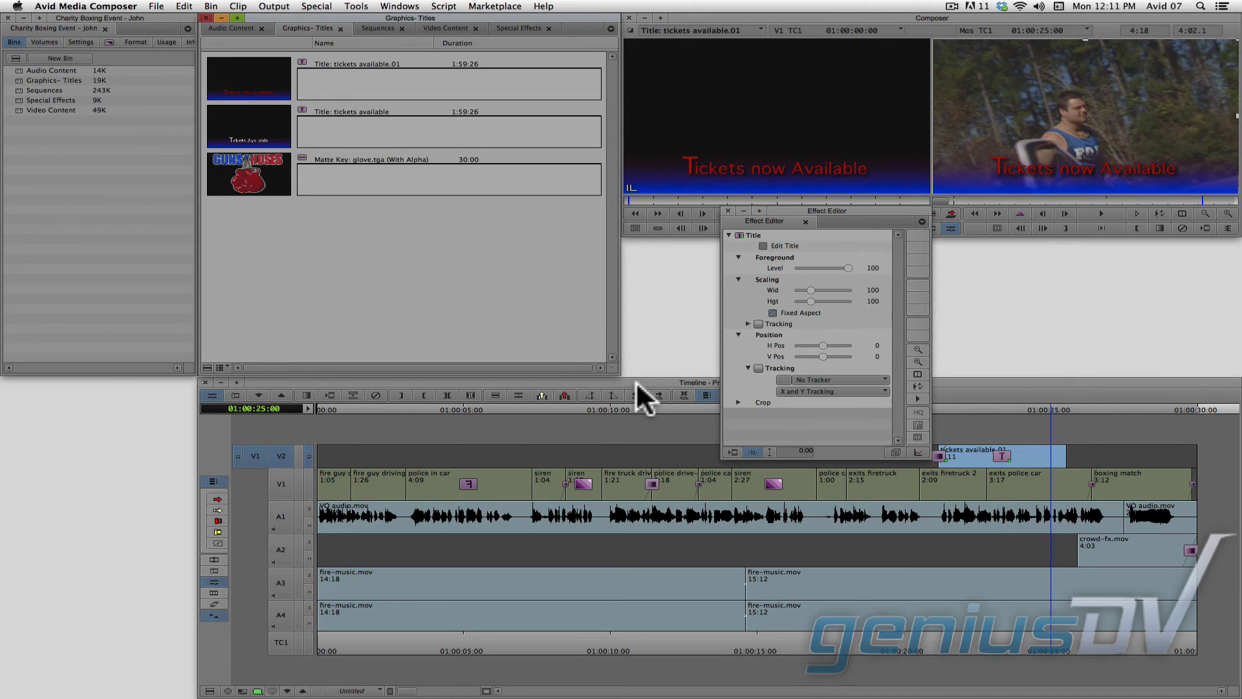
Close the Effect Editor window.
click(726, 209)
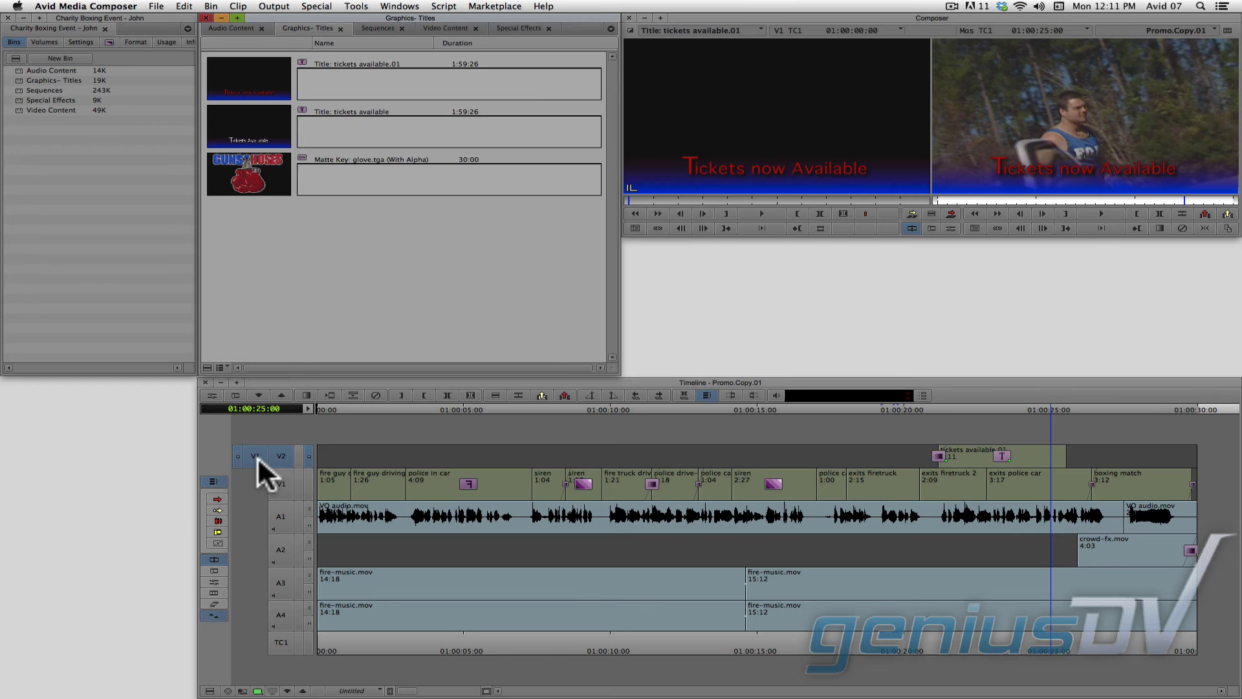
Patch source V1 back to record V1 and turn on monitoring for track V2.
drag(257, 457, 285, 492)
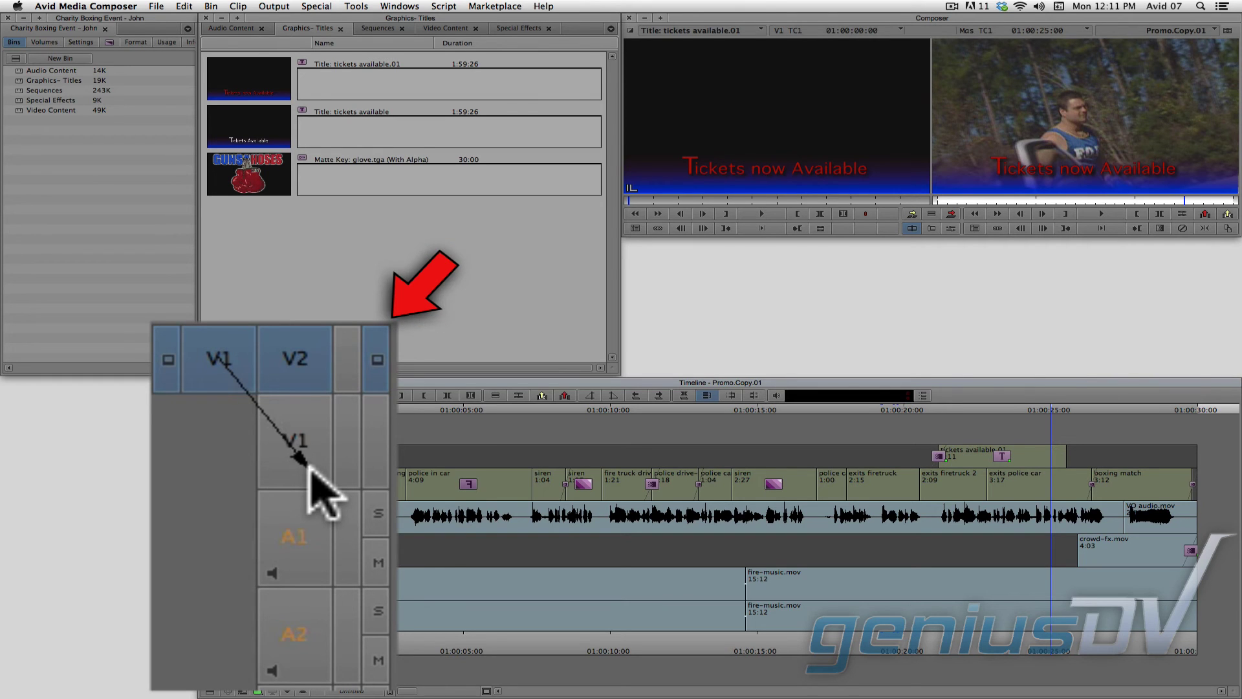
drag(288, 500, 288, 501)
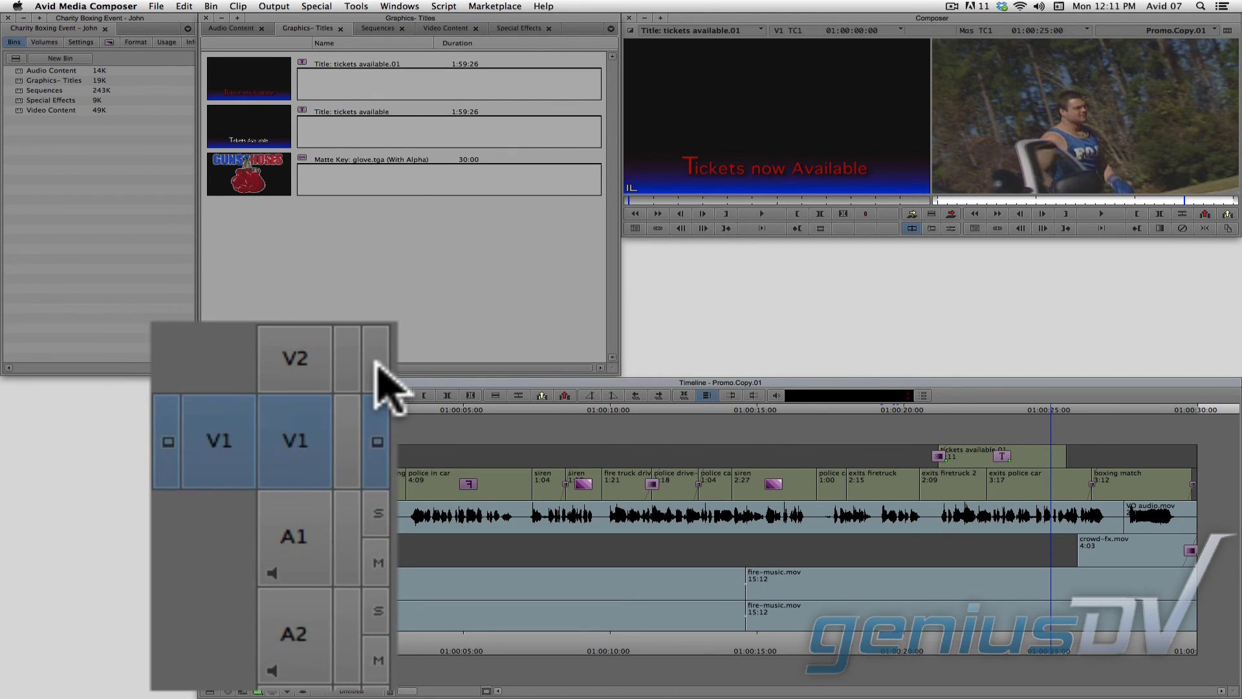
click(308, 452)
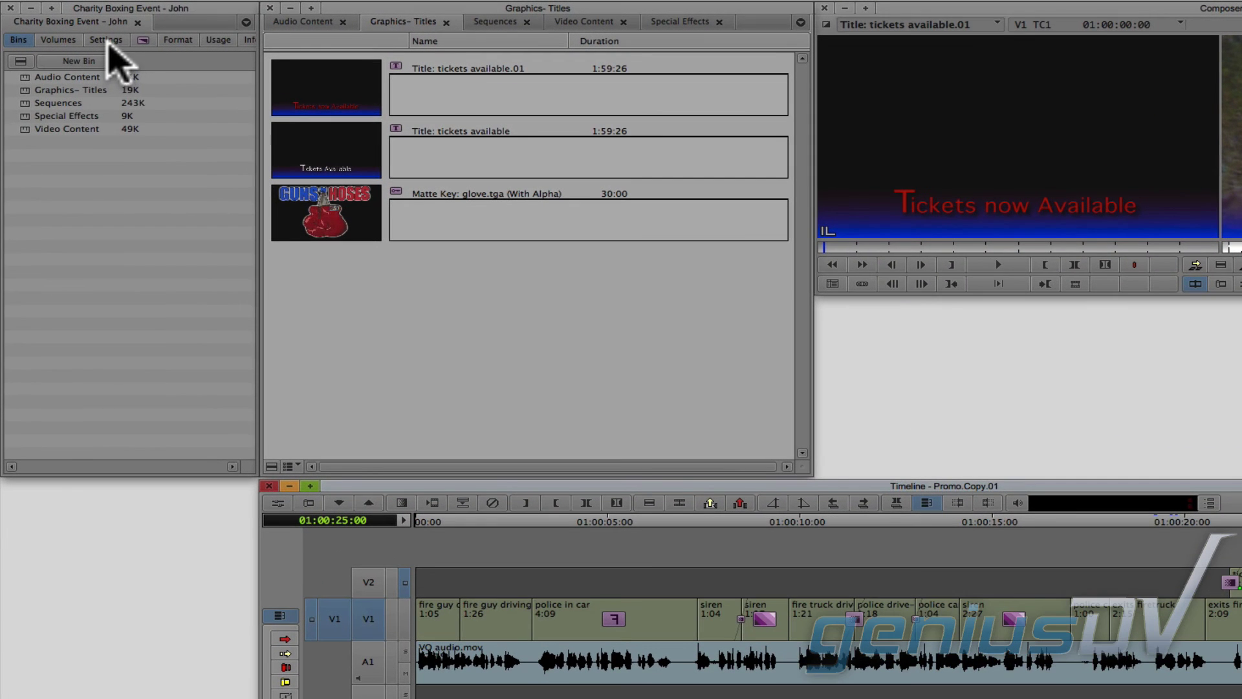
Uncheck Auto-Monitoring in the Timeline settings, then play the promo from about 01:00:19.
click(81, 41)
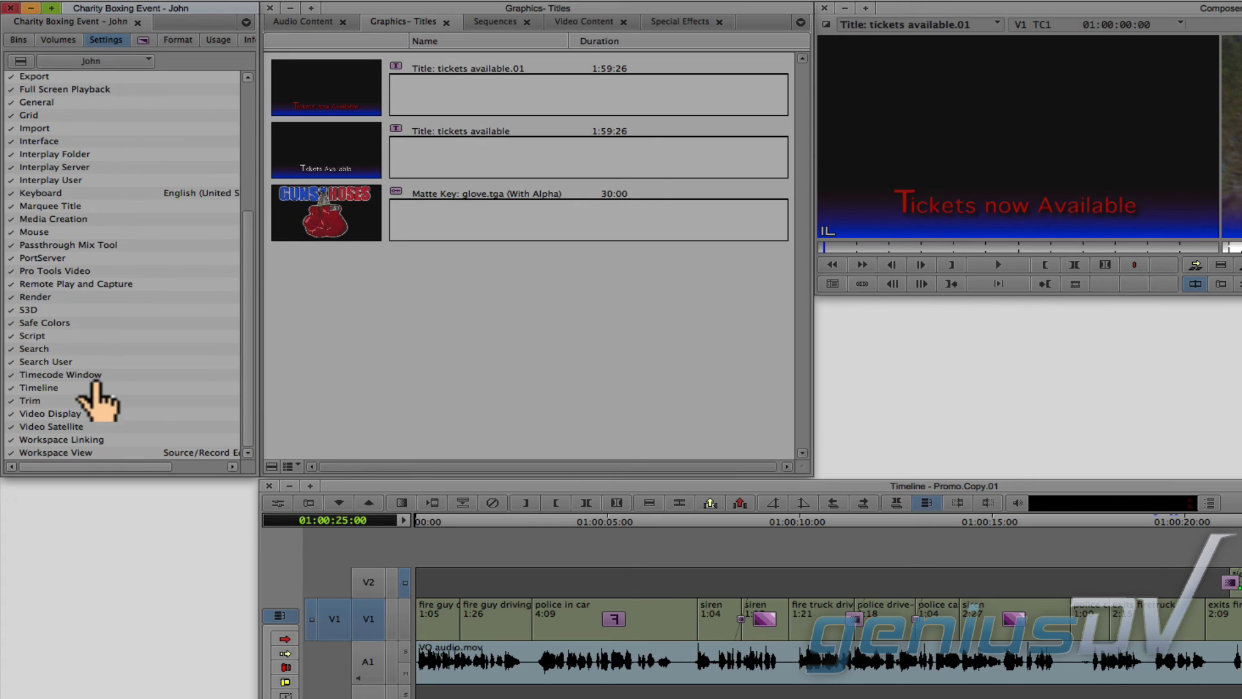
double_click(96, 389)
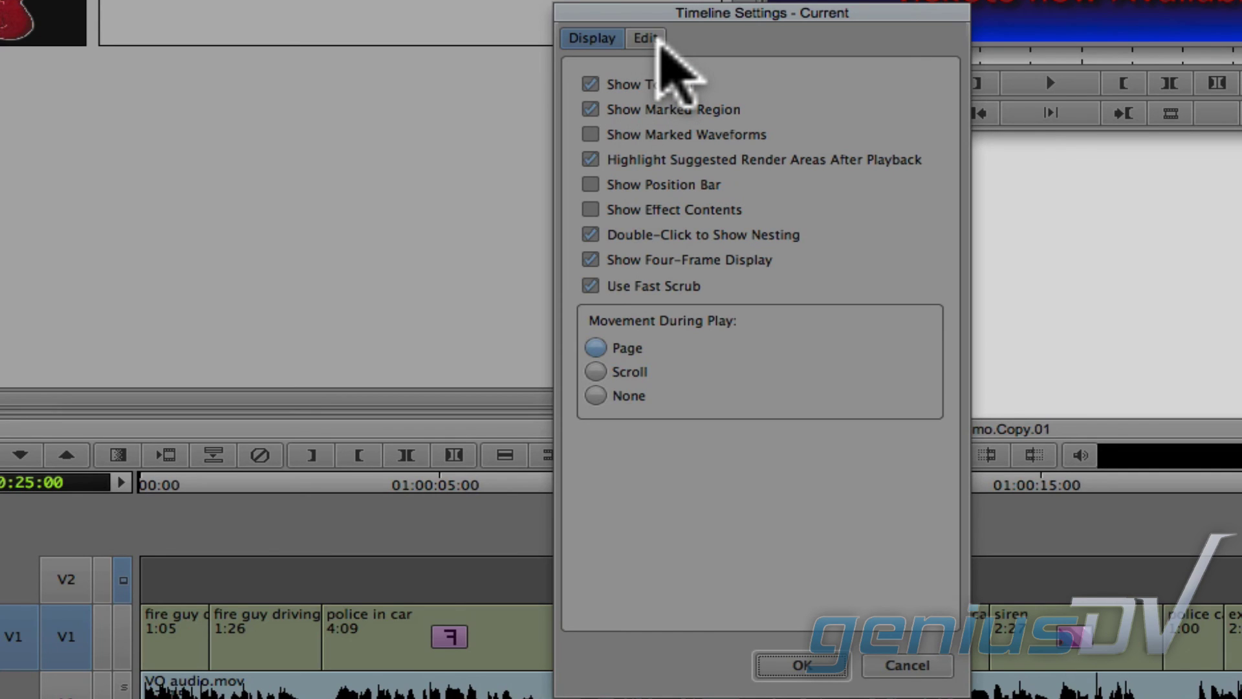
click(647, 38)
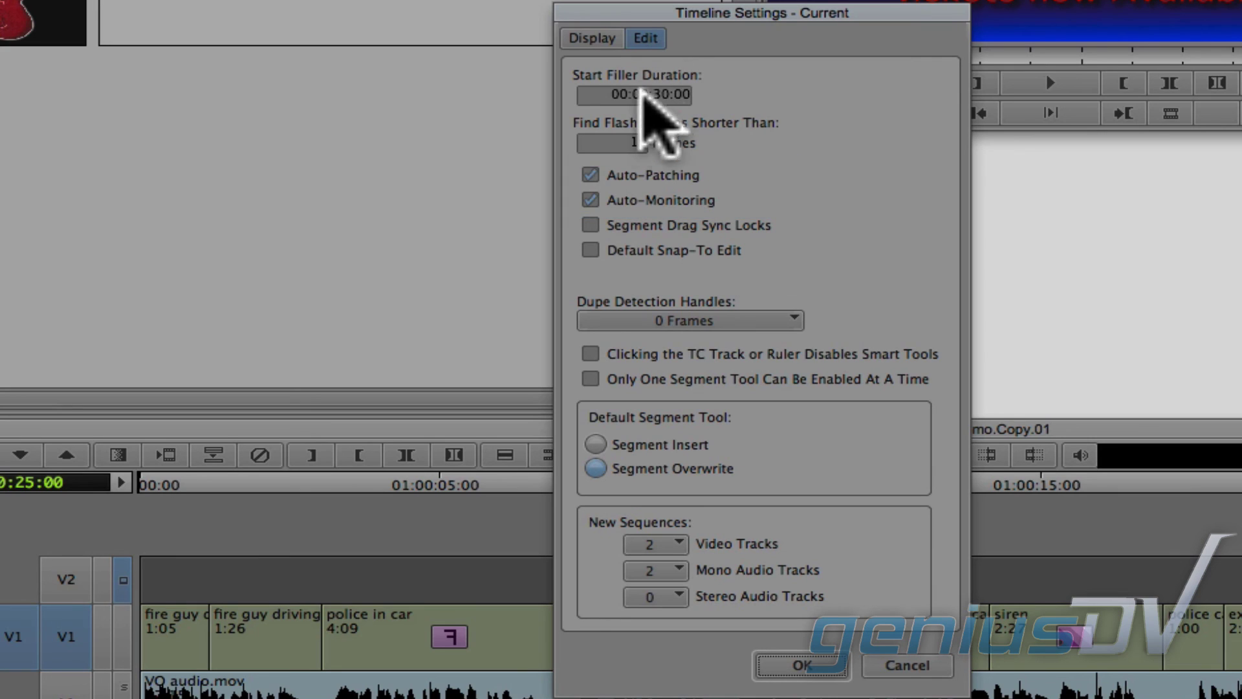
click(590, 200)
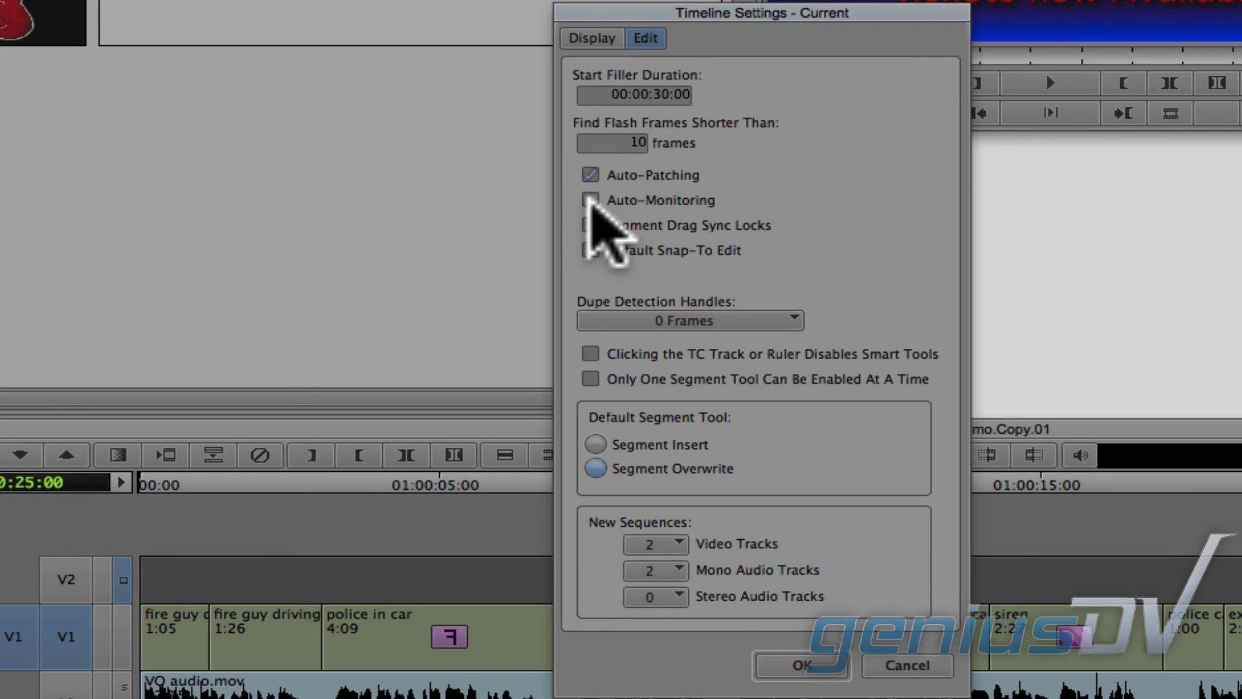
click(801, 666)
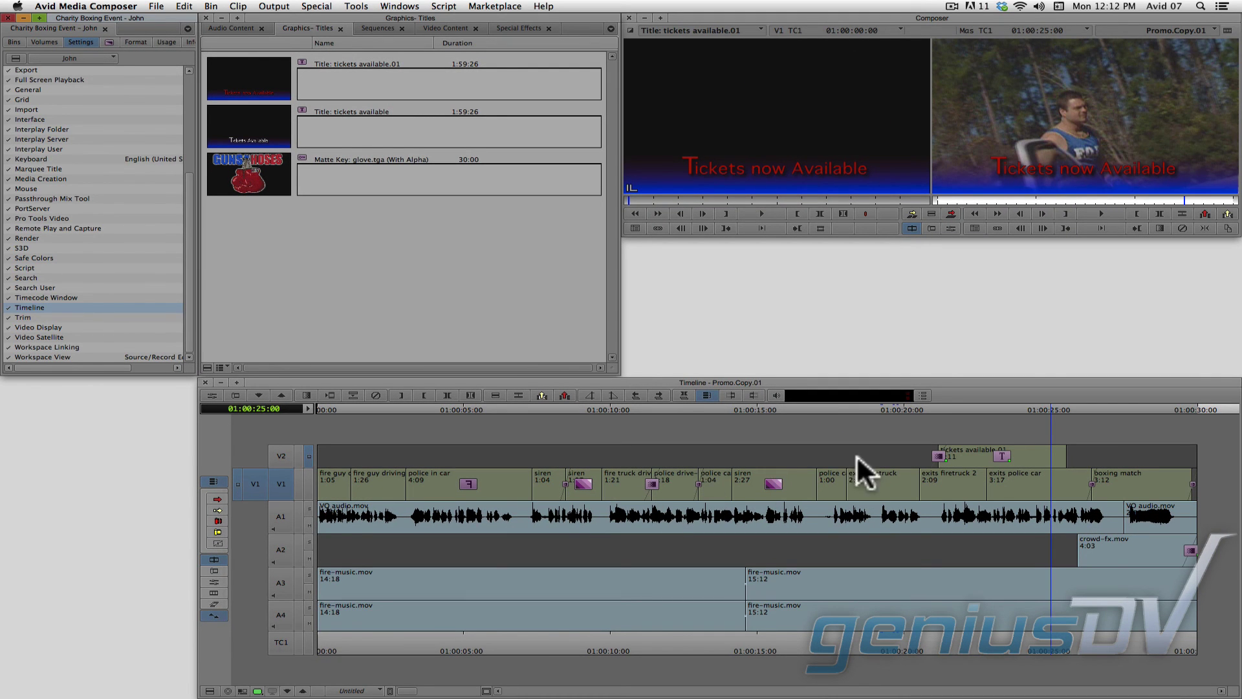
drag(1048, 402, 856, 432)
key(space)
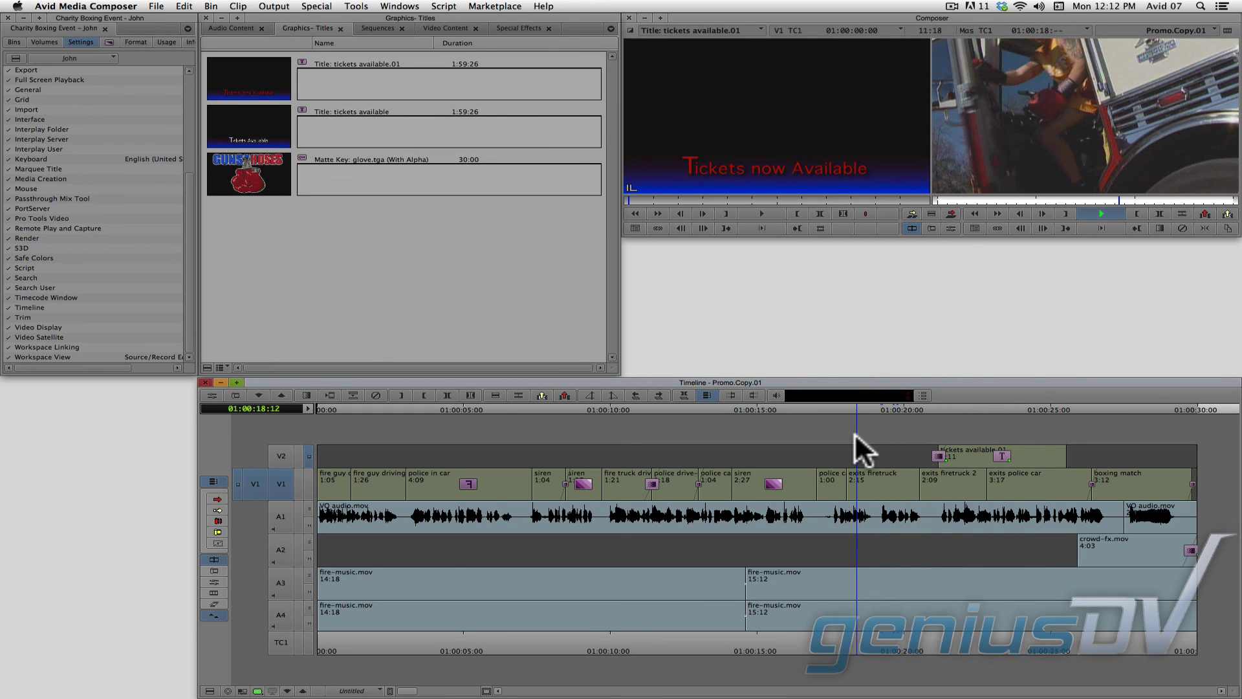